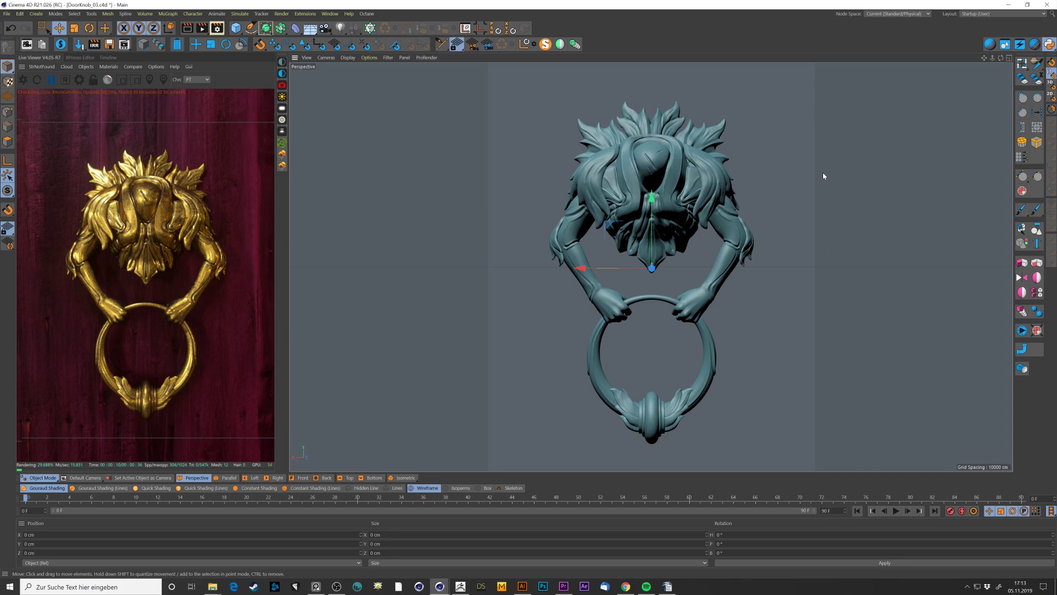
Step: Find the Export To ZBrush and Import From ZBrush commands with the filter "zbr" and add both to the toolbar
right_click(585, 43)
left_click(625, 217)
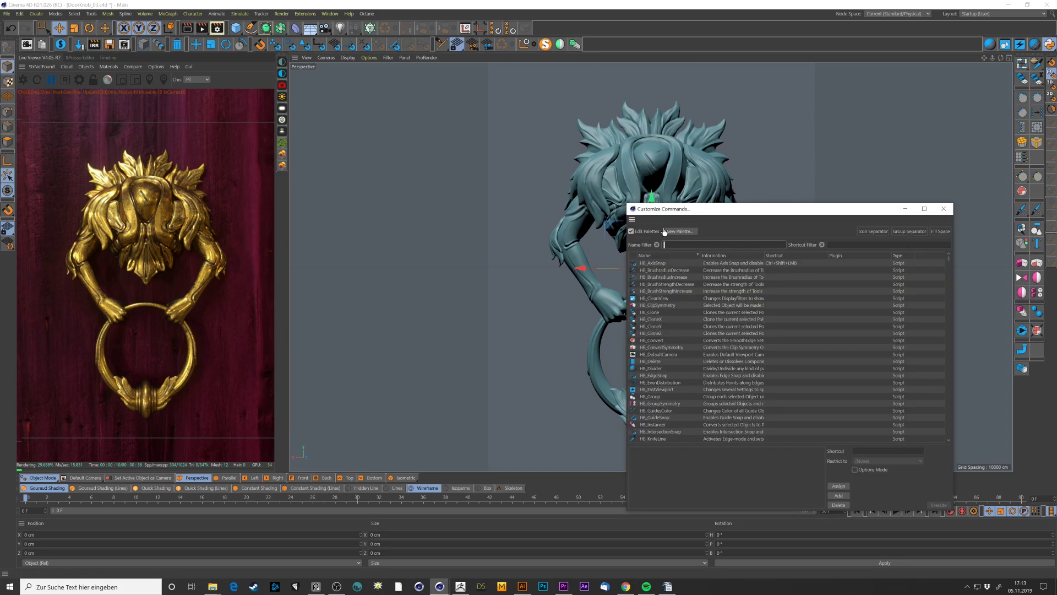
type("zb")
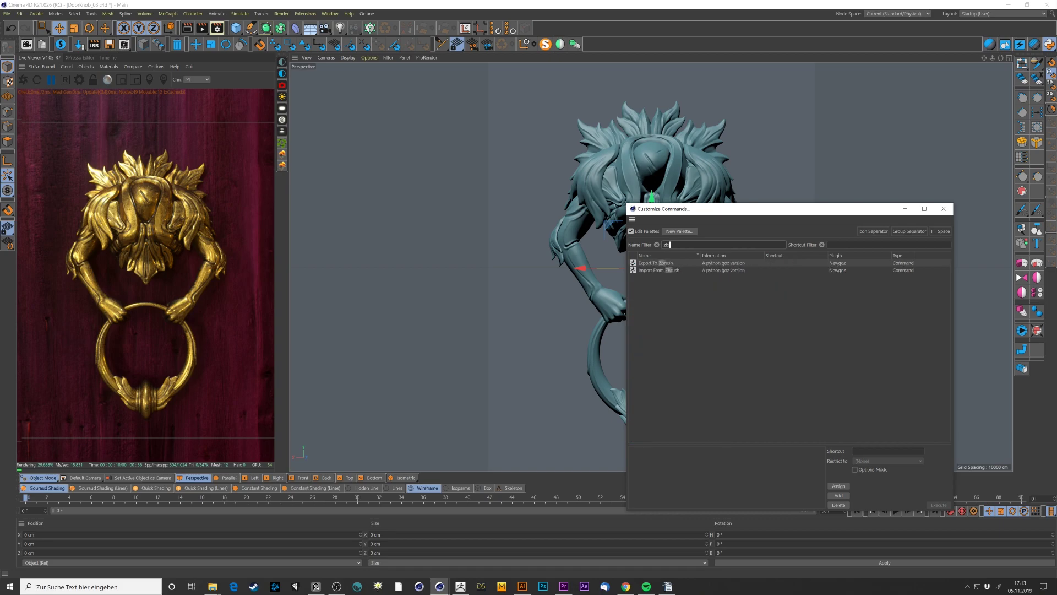
type("r")
left_click_drag(652, 263, 539, 29)
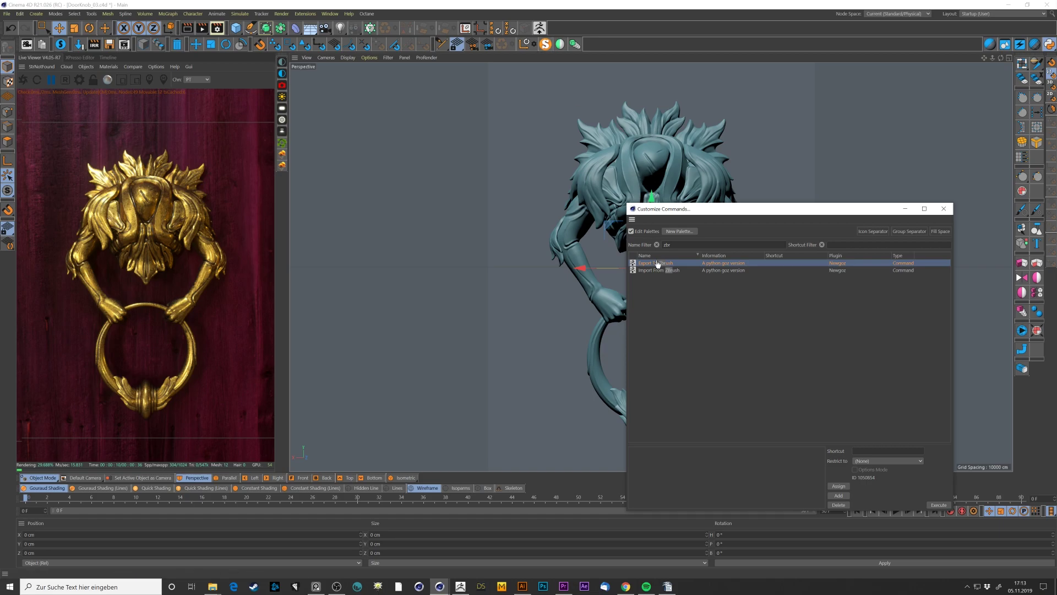
left_click_drag(658, 270, 555, 32)
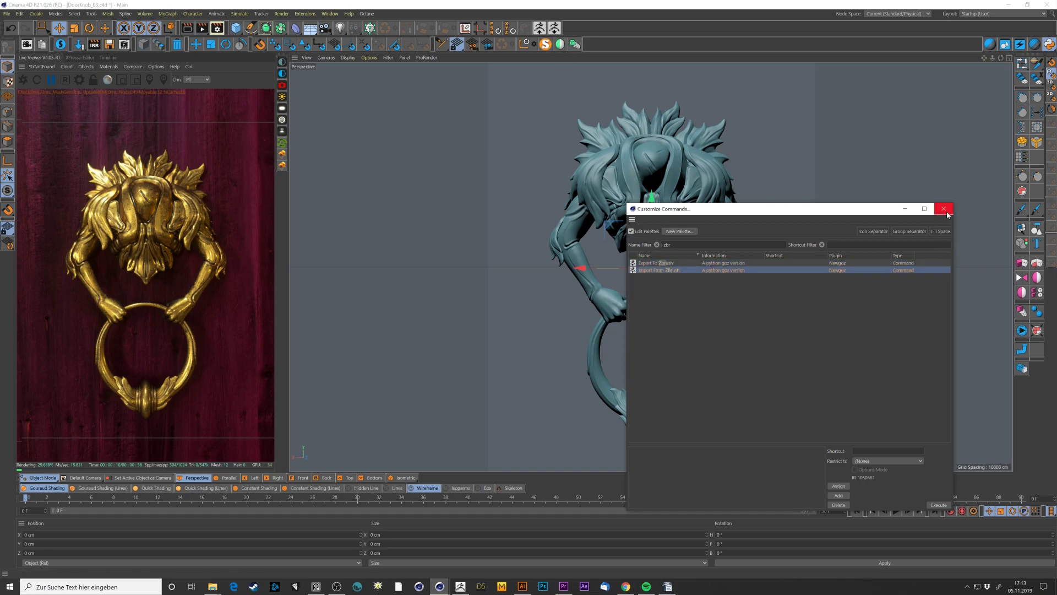
left_click(944, 209)
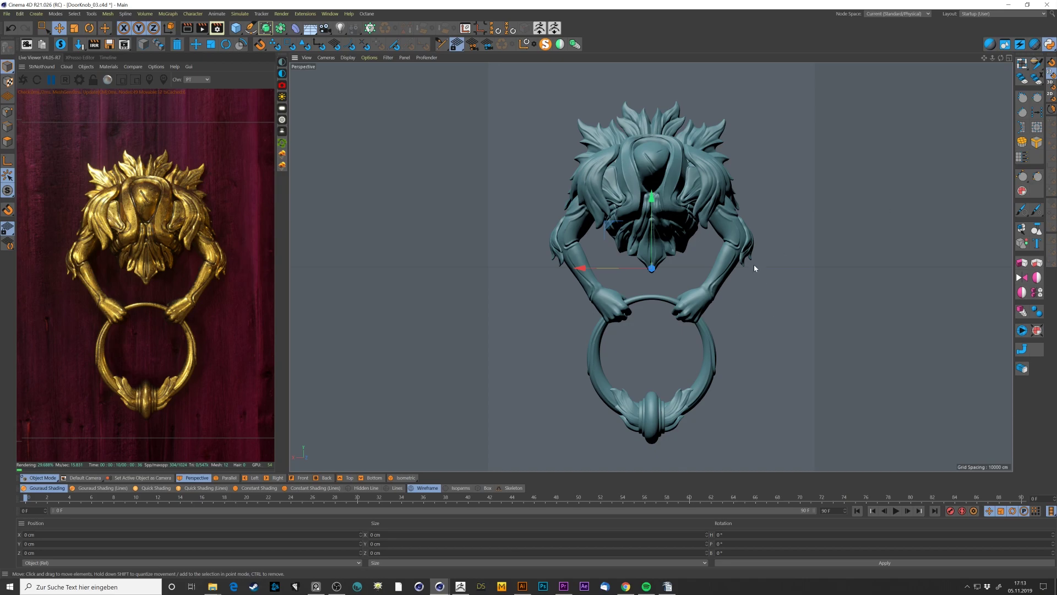
Step: Save the customized interface as the startup layout
left_click(330, 13)
mouse_move(385, 27)
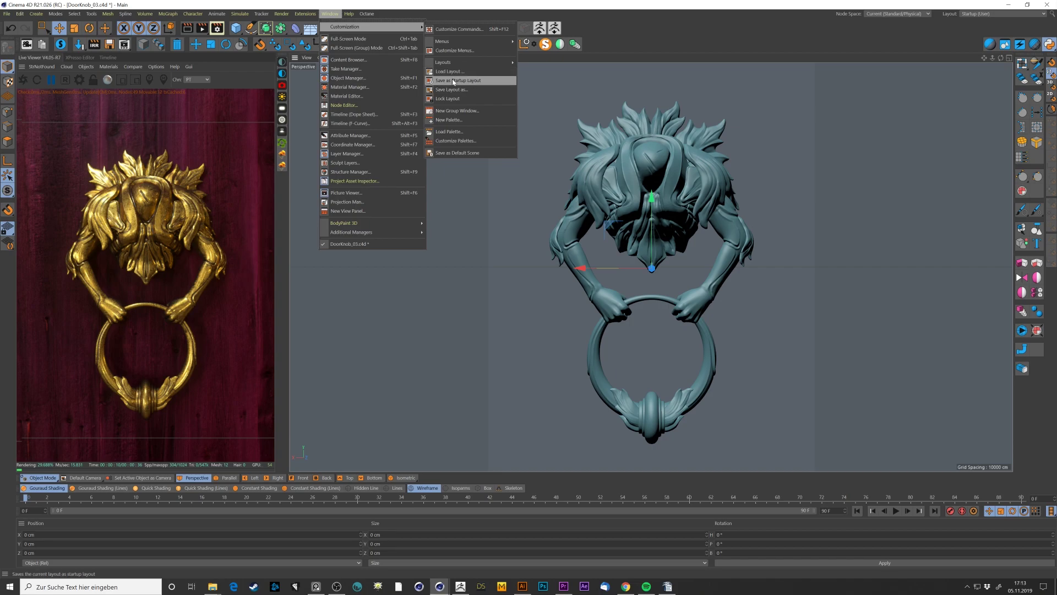
left_click(472, 82)
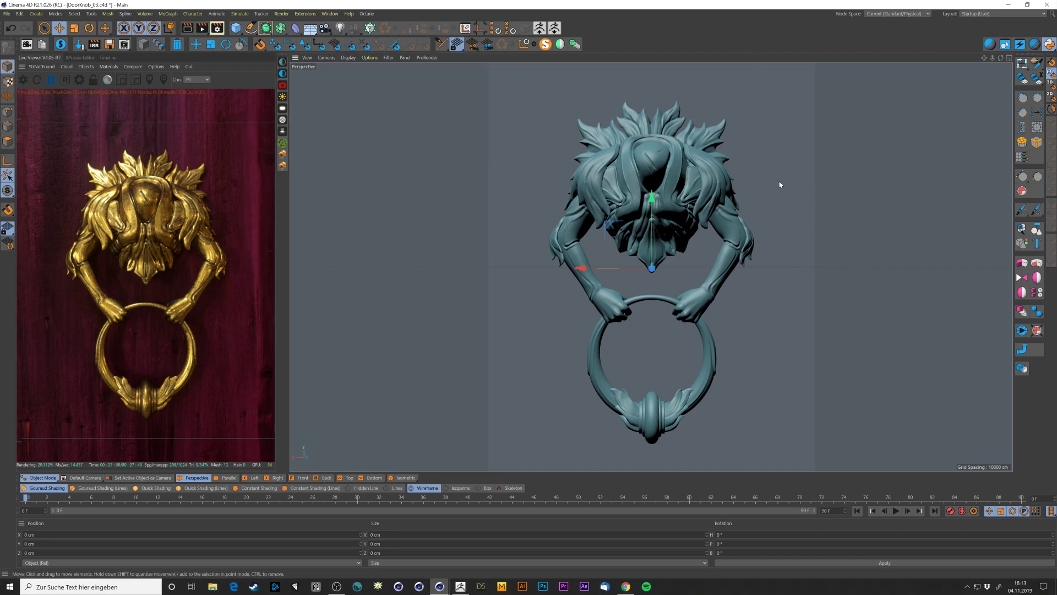
Step: Add a cone, scale it to about 66.6 cm, and tilt and place it like an ear on one side of the lion's head
left_click(718, 179)
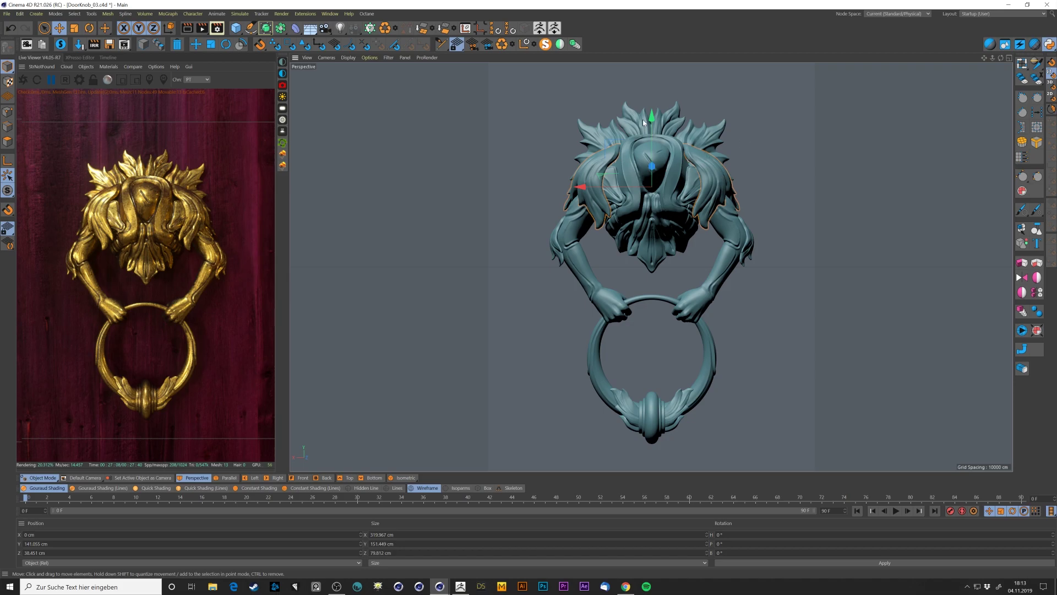
left_click(235, 28)
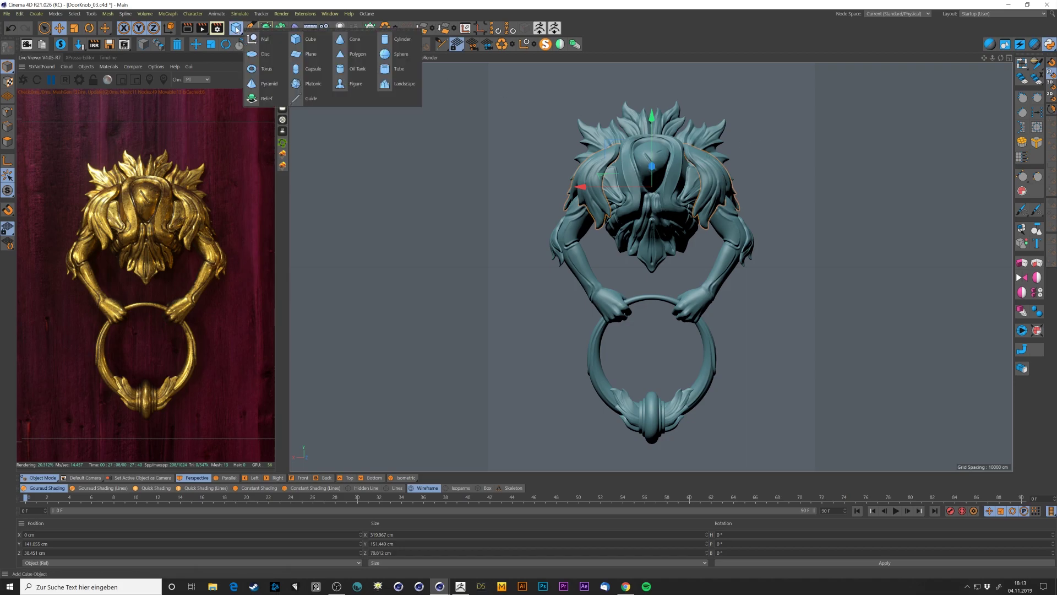
left_click(340, 39)
key("t")
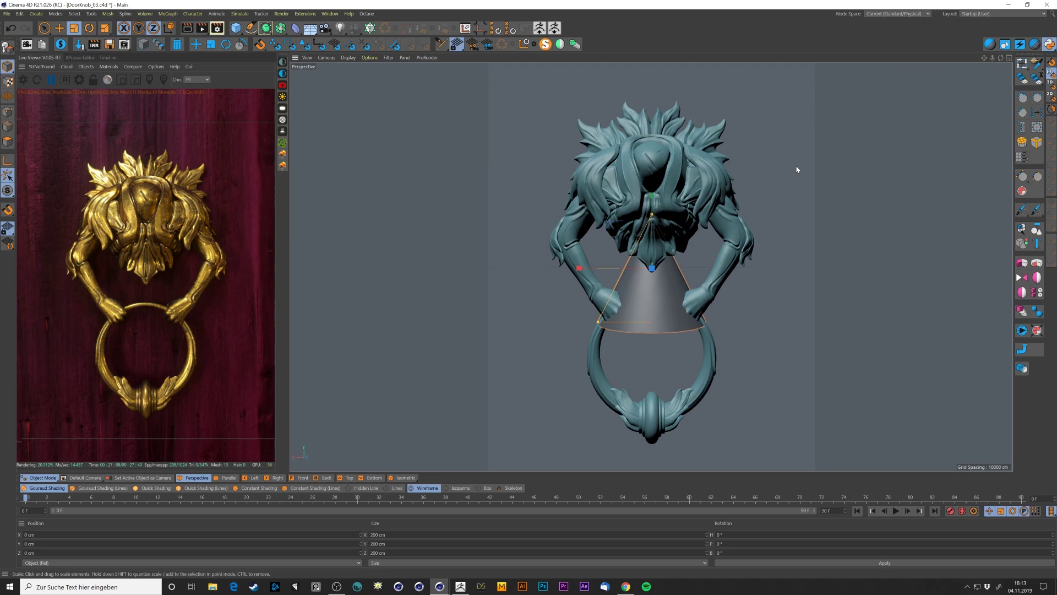
left_click_drag(797, 170, 707, 202)
key("e")
key("r")
key("e")
left_click_drag(711, 129, 719, 192)
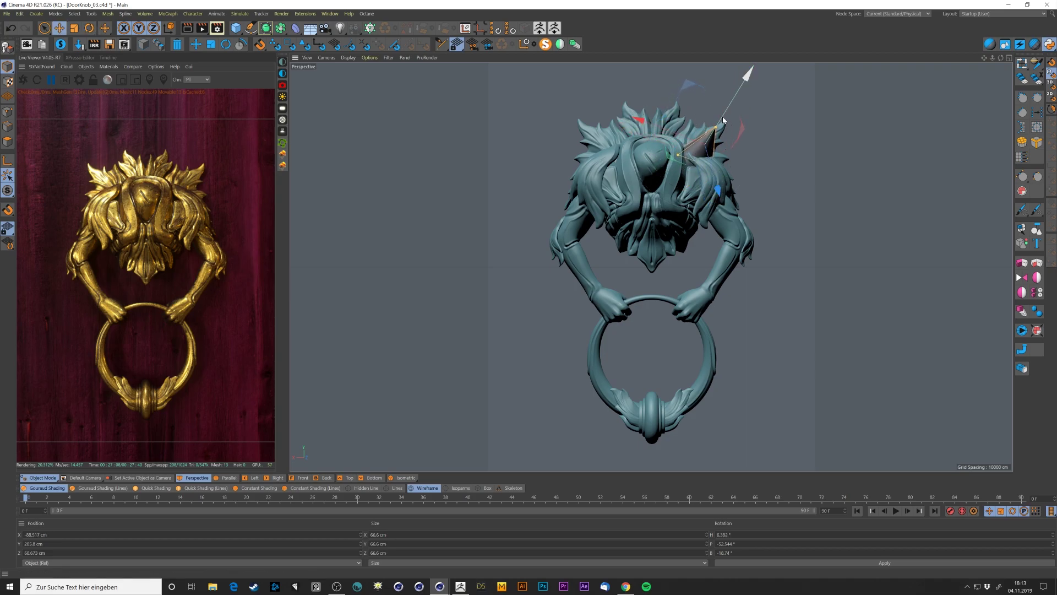
left_click_drag(719, 121, 722, 116)
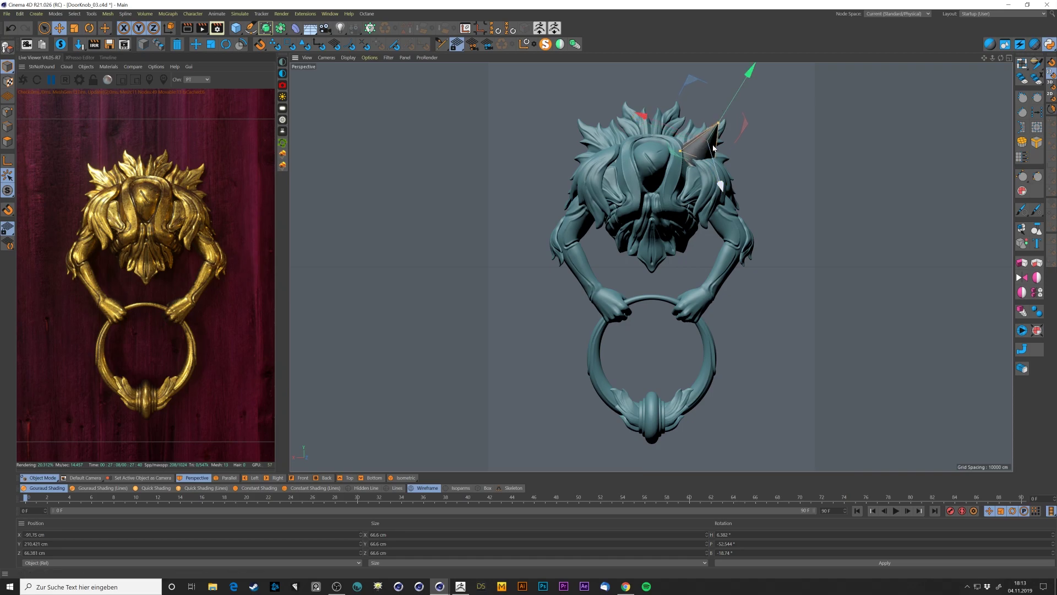
Step: Mirror the cone to the other side of the head, centre the pair's axis, and export the cones to ZBrush
left_click(560, 48)
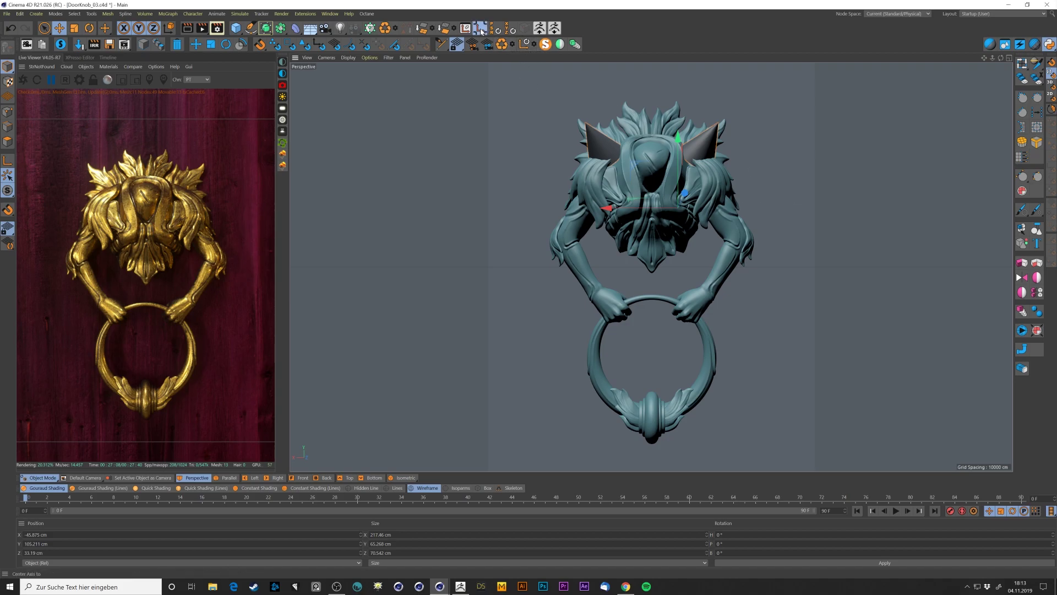
left_click(684, 137)
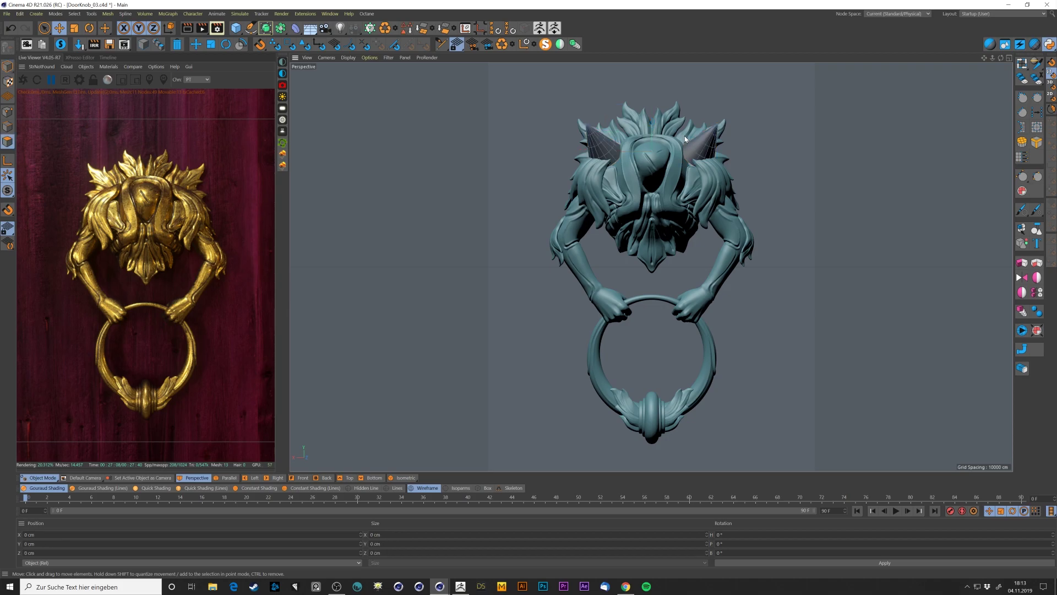
left_click(615, 158)
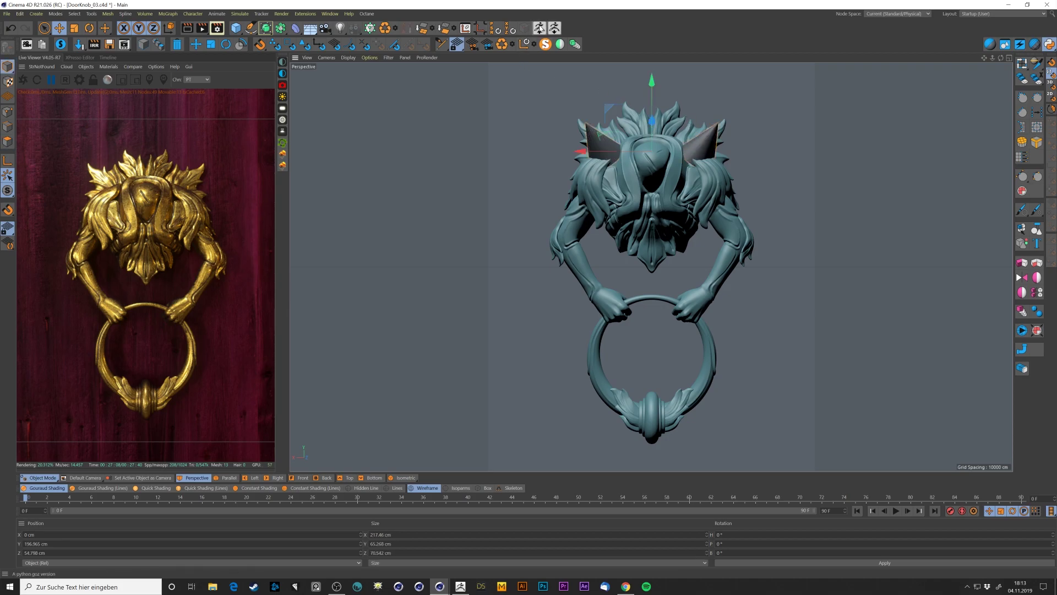
left_click(558, 36)
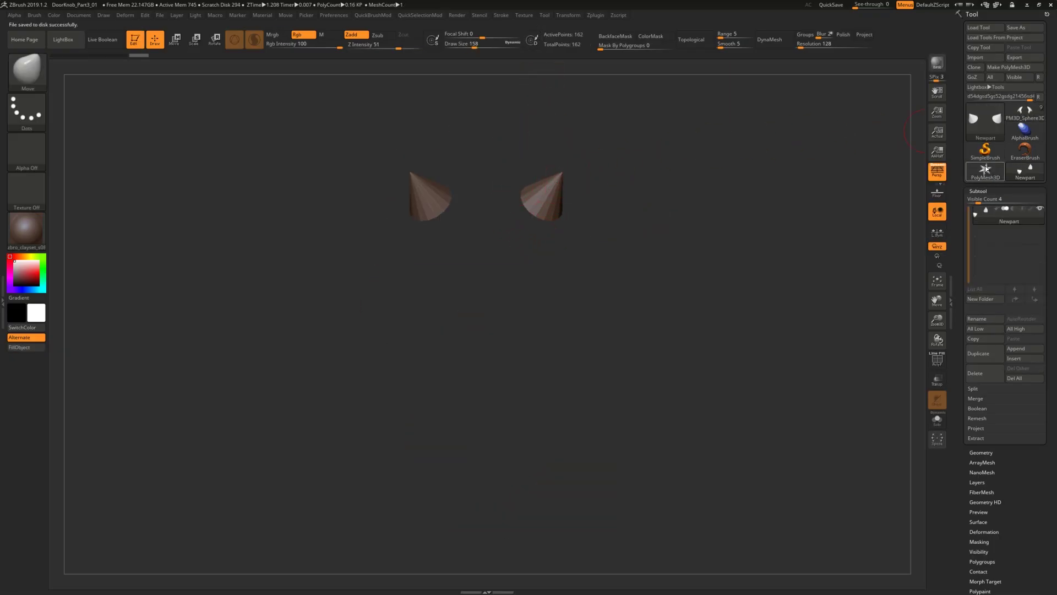
Step: Switch to the door knocker tool and insert the Newpart cones into it as a subtool
left_click(1024, 113)
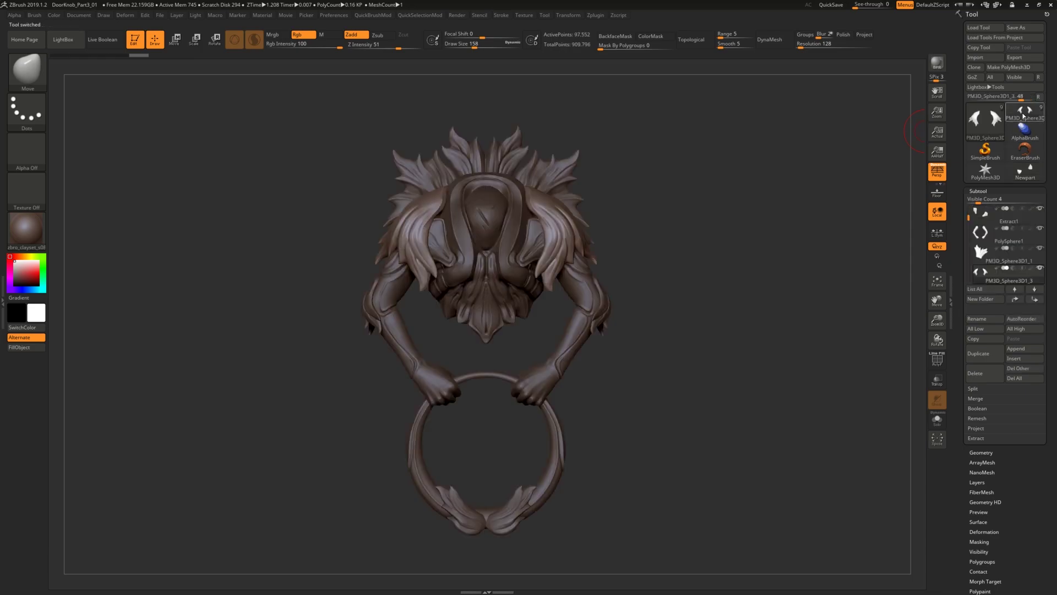
left_click(1012, 357)
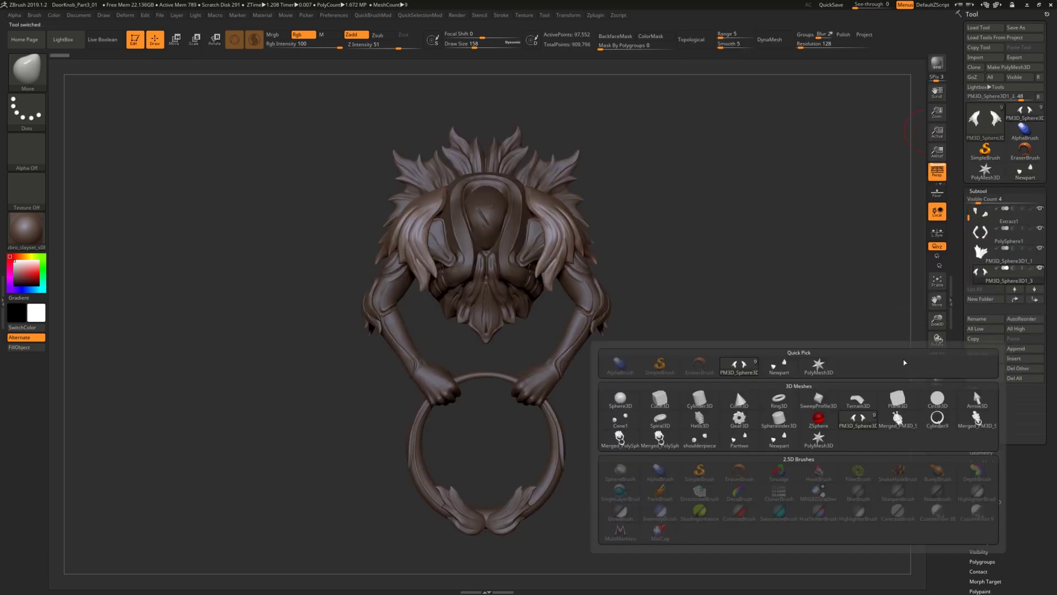
left_click(779, 366)
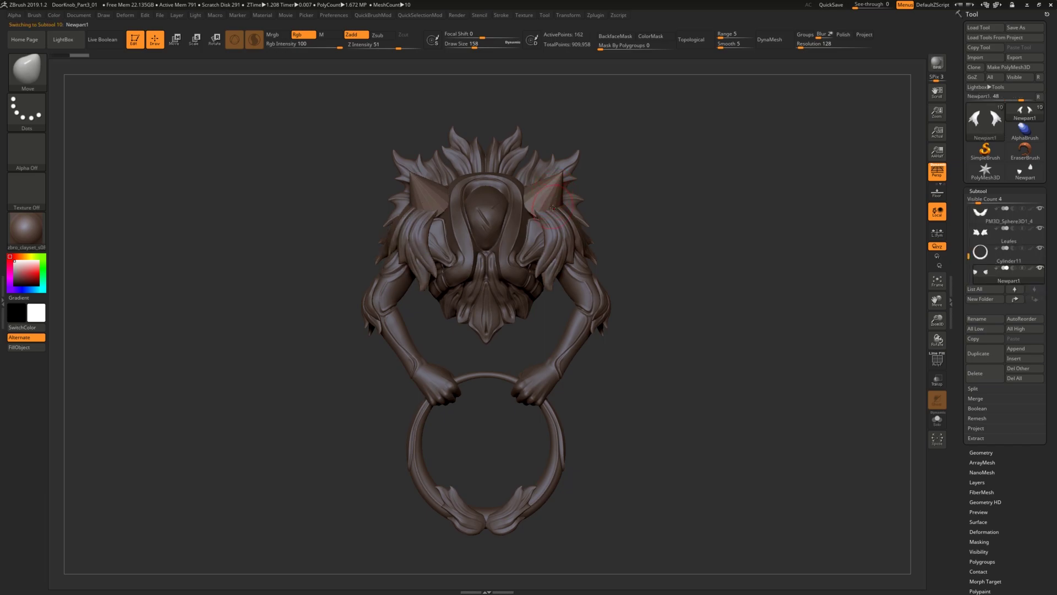
Step: DynaMesh the cones, then smooth, crease and reshape them into pointed ears with the Smooth, DamStandard and Move brushes
left_click(770, 39)
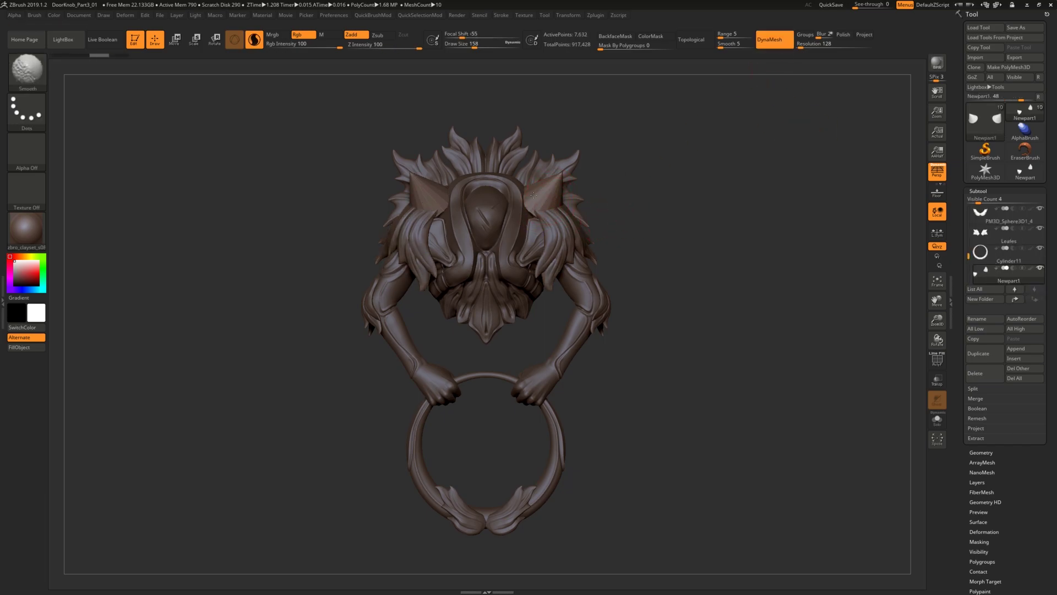
mouse_move(545, 214)
left_mouse_down("shift")
mouse_move(535, 205)
mouse_move(573, 184)
mouse_move(526, 208)
left_mouse_up("shift")
key("b")
key("d")
key("s")
key("space")
mouse_move(540, 208)
left_mouse_down()
mouse_move(573, 183)
mouse_move(533, 194)
mouse_move(561, 205)
left_mouse_up()
key("b")
key("m")
key("v")
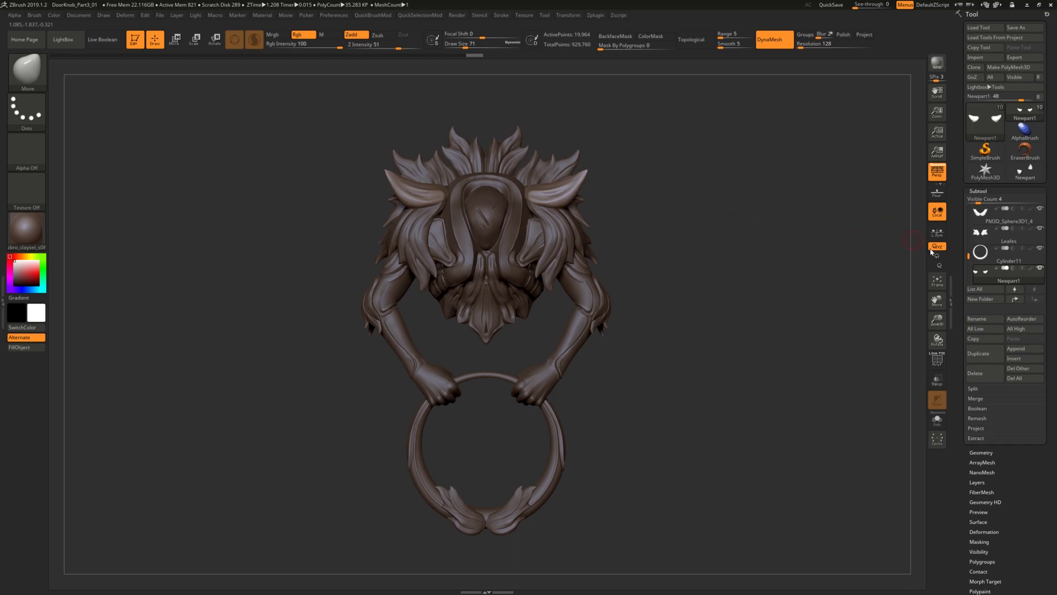
Step: Rename the ears subtool to "Newpart" and export it for Cinema 4D
mouse_move(1012, 283)
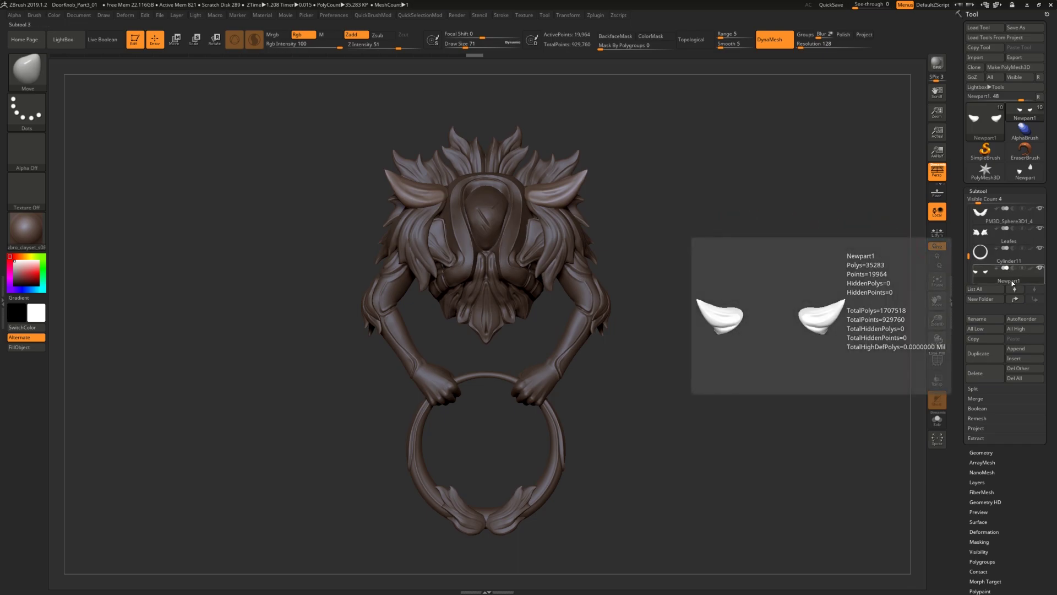
left_click(977, 318)
type("Newpart")
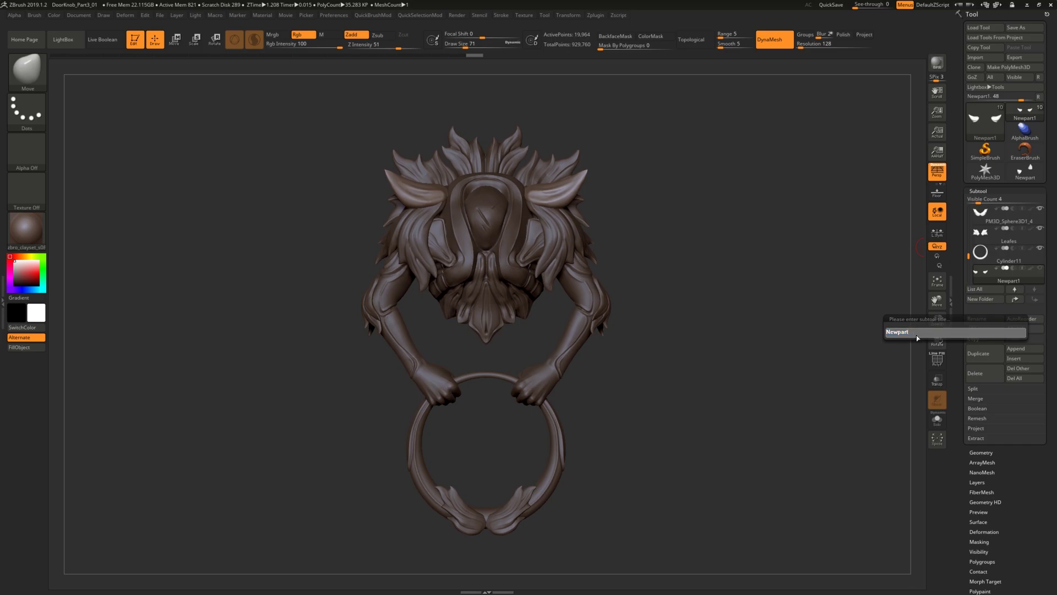
key("Return")
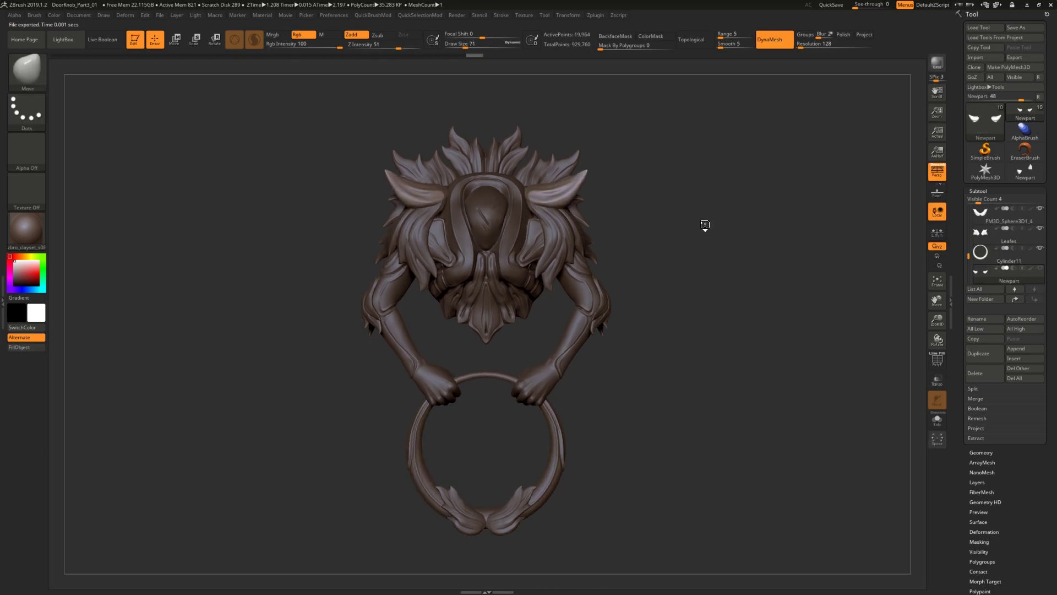
Step: Switch to Cinema 4D, import the sculpted ears from ZBrush in place of the cones, and select them
key("alt+Tab")
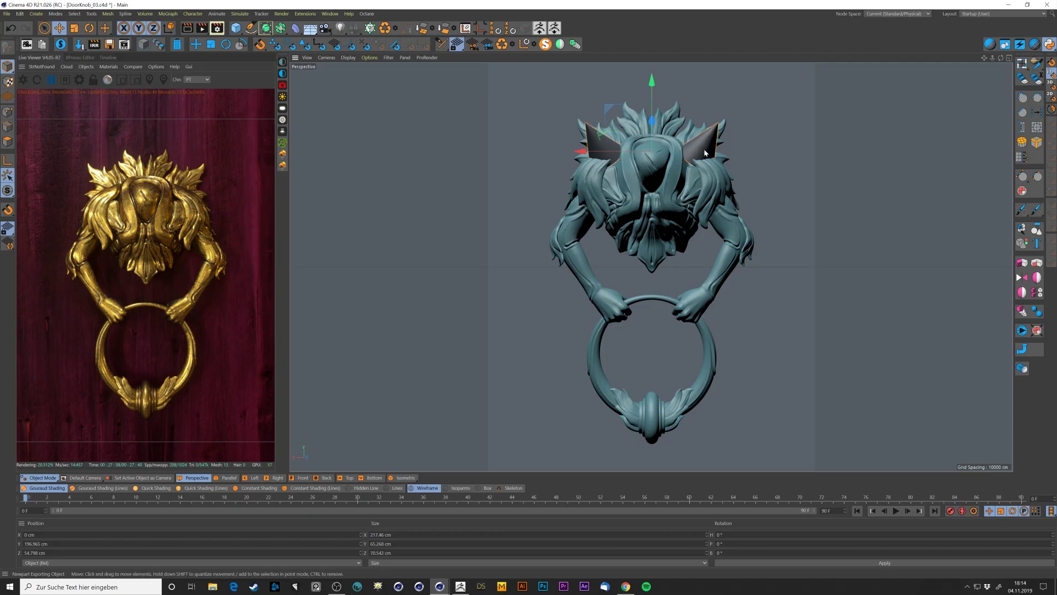
left_click(555, 30)
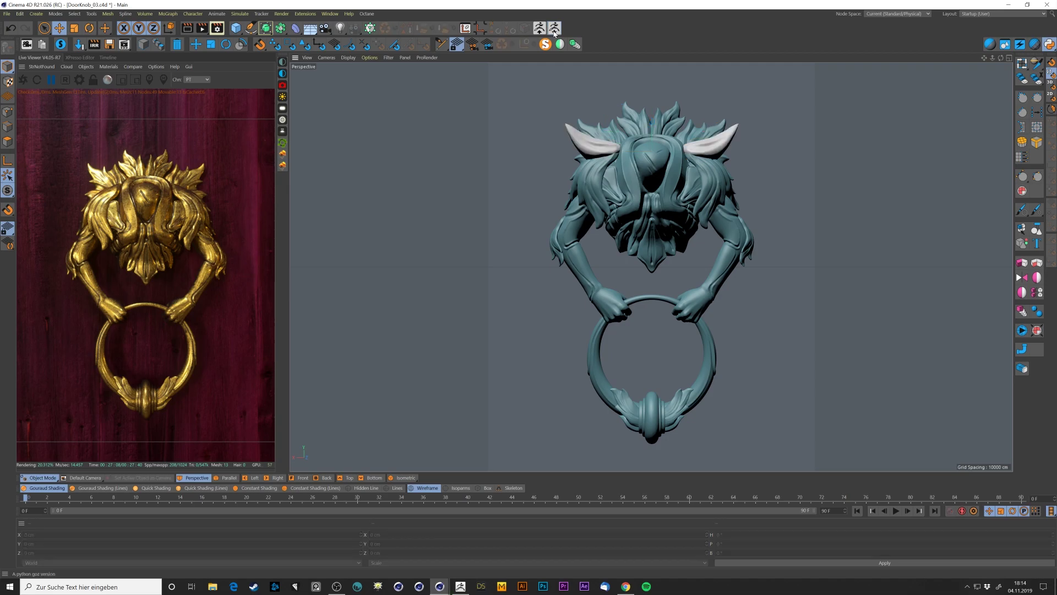
left_click(706, 156)
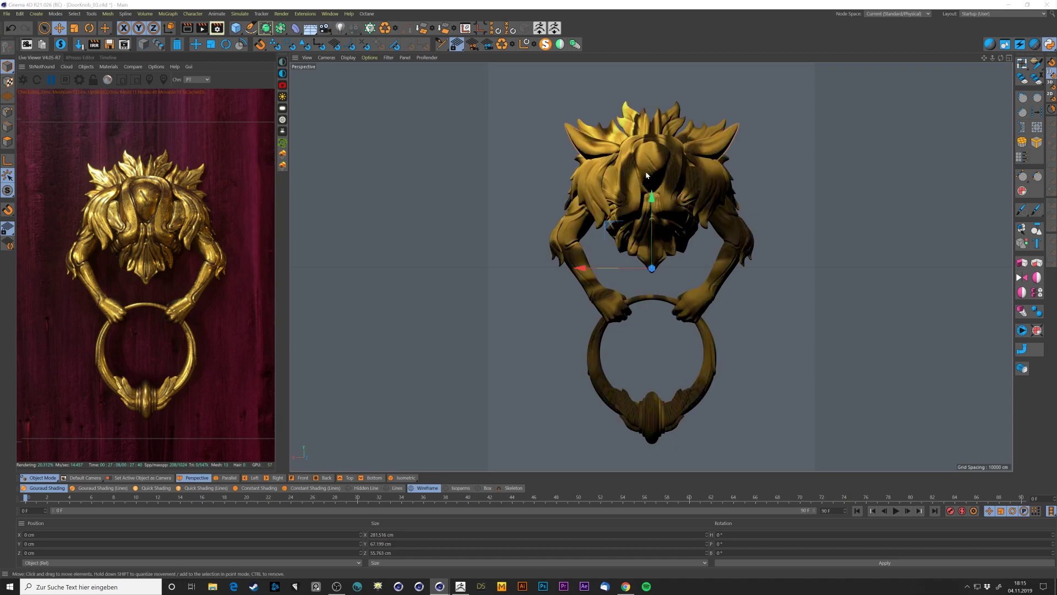
Step: Refresh the Octane live render with the new ears, then pause it
left_click(23, 79)
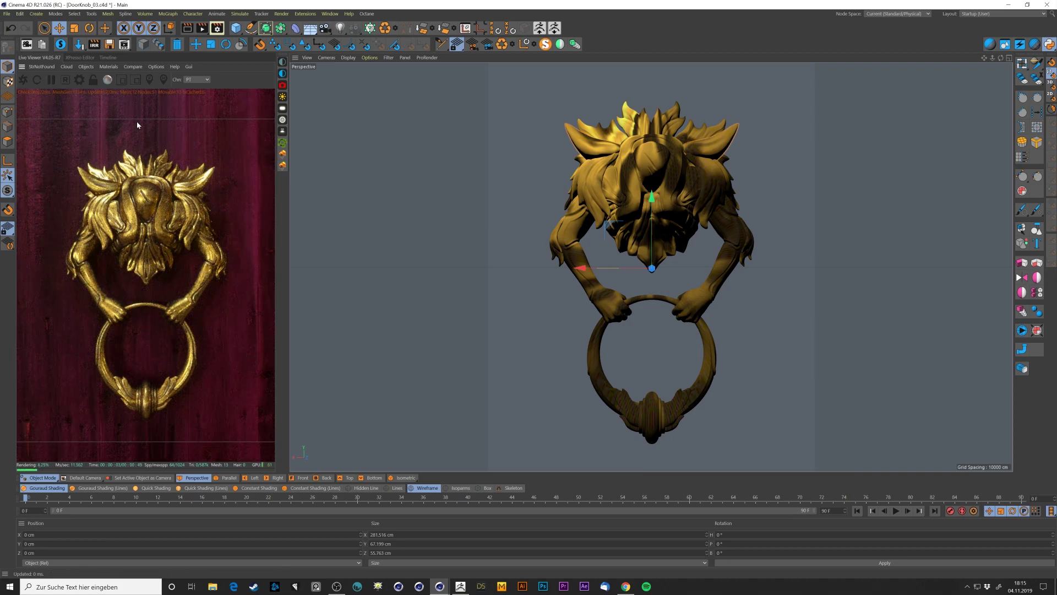
left_click(51, 79)
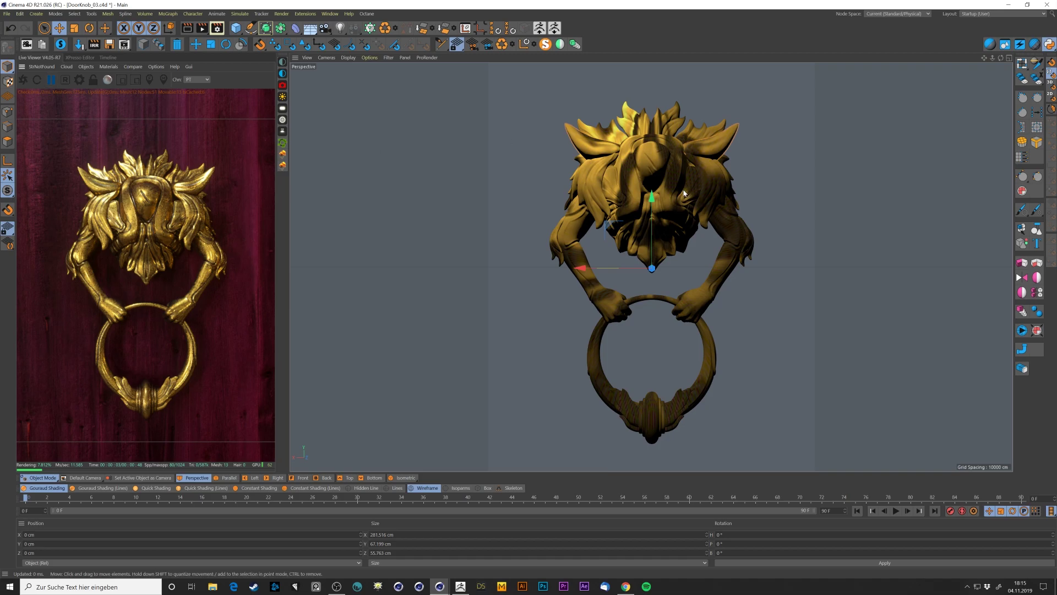
Step: Switch to ZBrush, make the Leafes subtool active and show the Newpart ears again
key("alt+Tab")
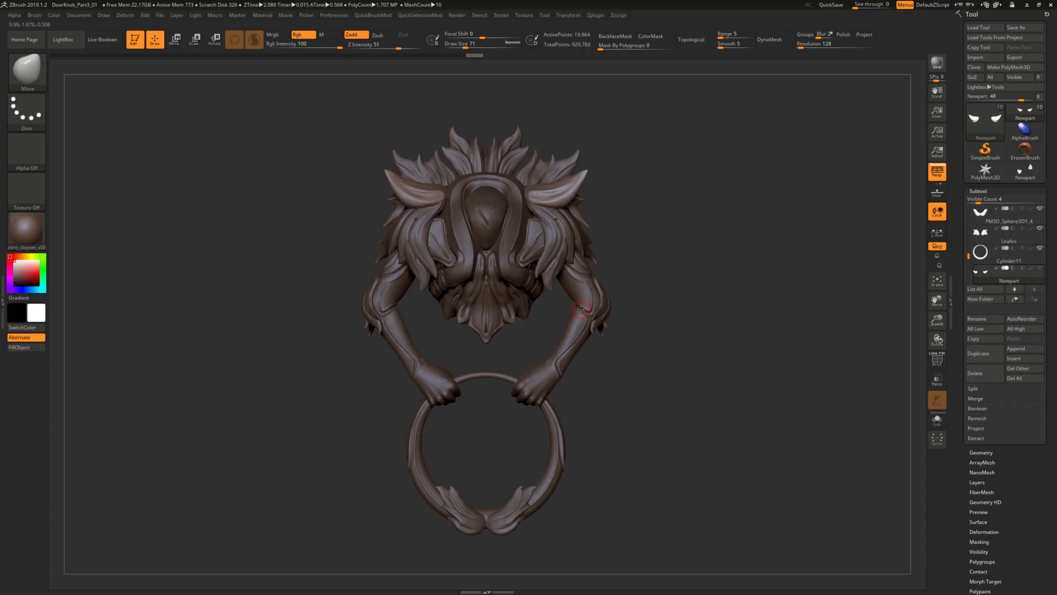
left_click(557, 168, "alt")
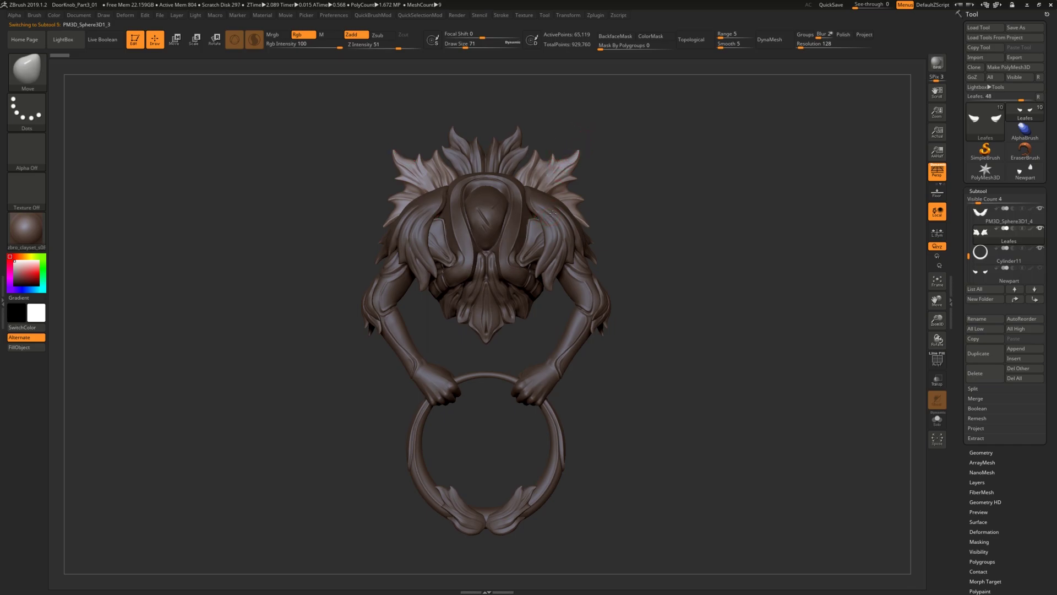
mouse_move(969, 256)
left_mouse_down()
mouse_move(969, 239)
mouse_move(969, 272)
left_mouse_up()
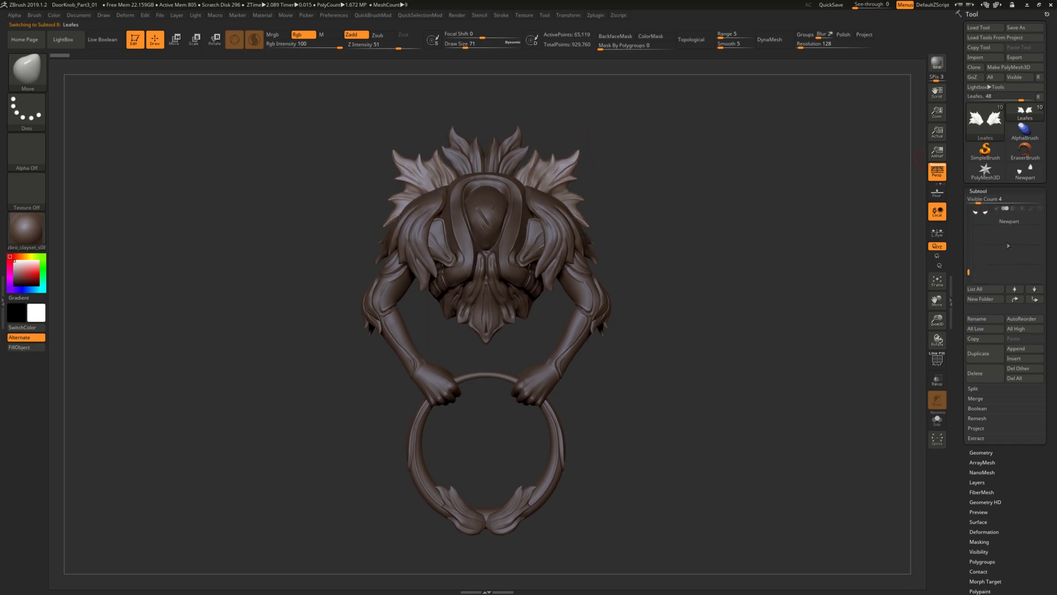
left_click(1039, 208)
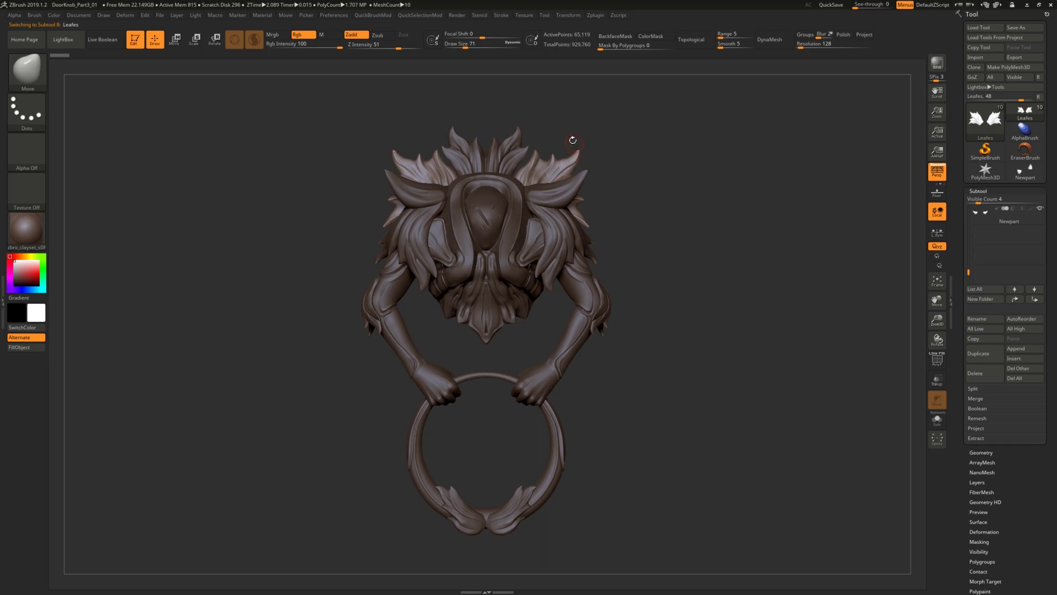
Step: Pull the tips of the side leaves outward and upward into antler-like prongs with the Move and SnakeHook brushes
key("bracketright")
mouse_move(577, 154)
left_mouse_down()
mouse_move(613, 121)
mouse_move(558, 147)
mouse_move(531, 115)
left_mouse_up()
key("b")
key("s")
key("h")
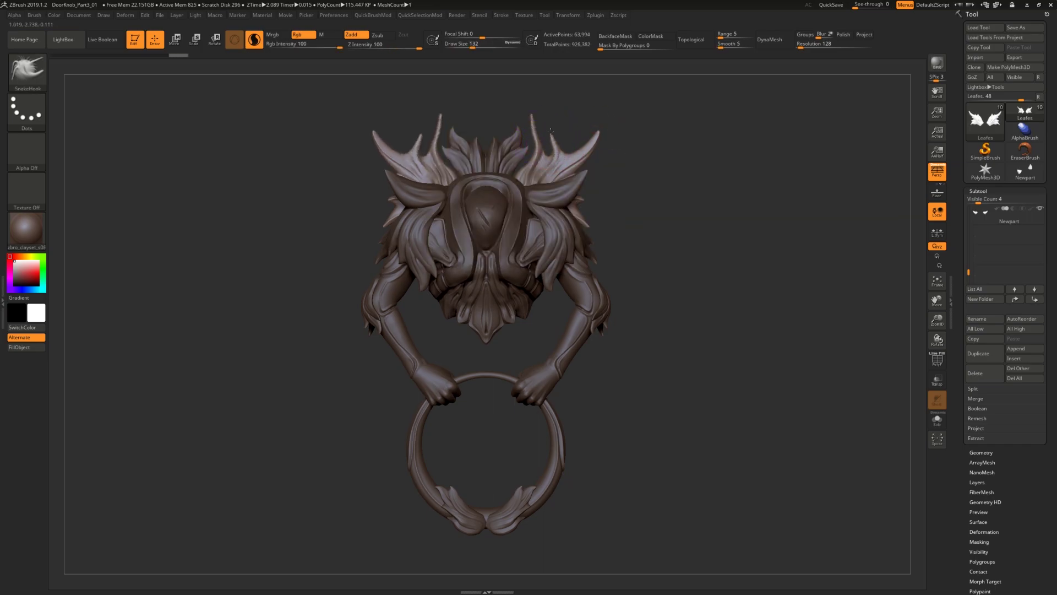
Step: Crease and smooth the antler prongs and adjust their shape with the DamStandard and Move brushes
key("b")
key("d")
key("s")
mouse_move(547, 179)
left_mouse_down("shift")
mouse_move(554, 162)
mouse_move(530, 132)
left_mouse_up("shift")
key("b")
key("m")
key("v")
left_click_drag(535, 144, 552, 158, "shift")
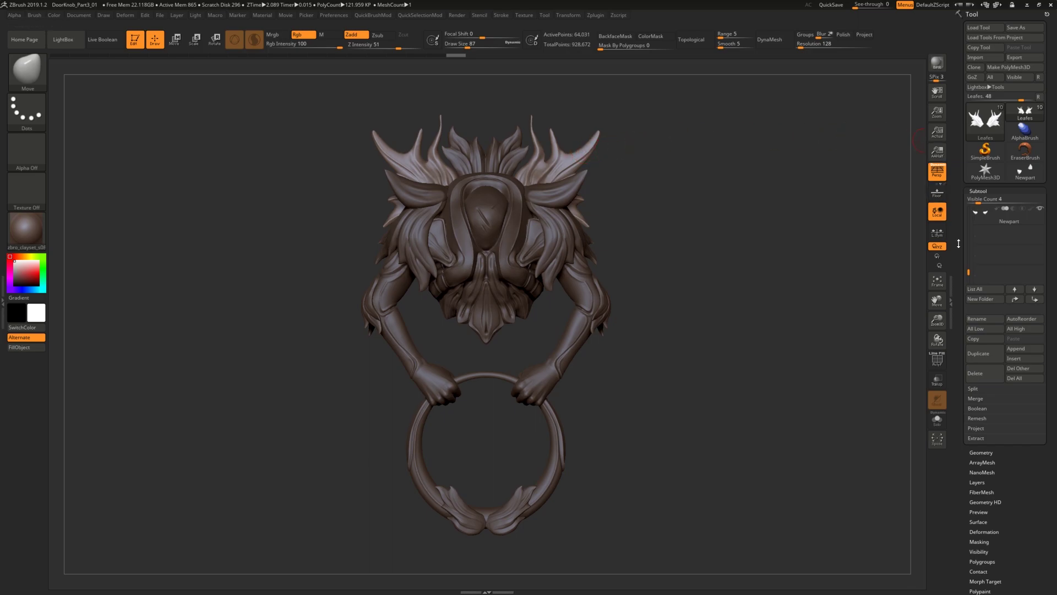
Step: Send the reshaped Leafes subtool through GoZ and import it from ZBrush into the Cinema 4D scene
left_click_drag(968, 272, 967, 243)
mouse_move(1014, 264)
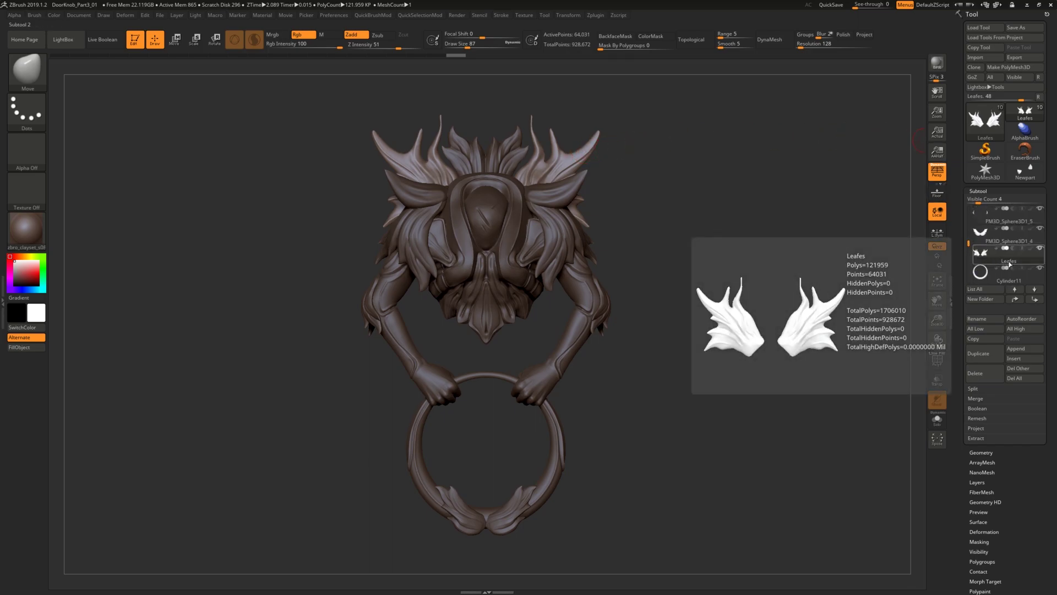
left_click(972, 78)
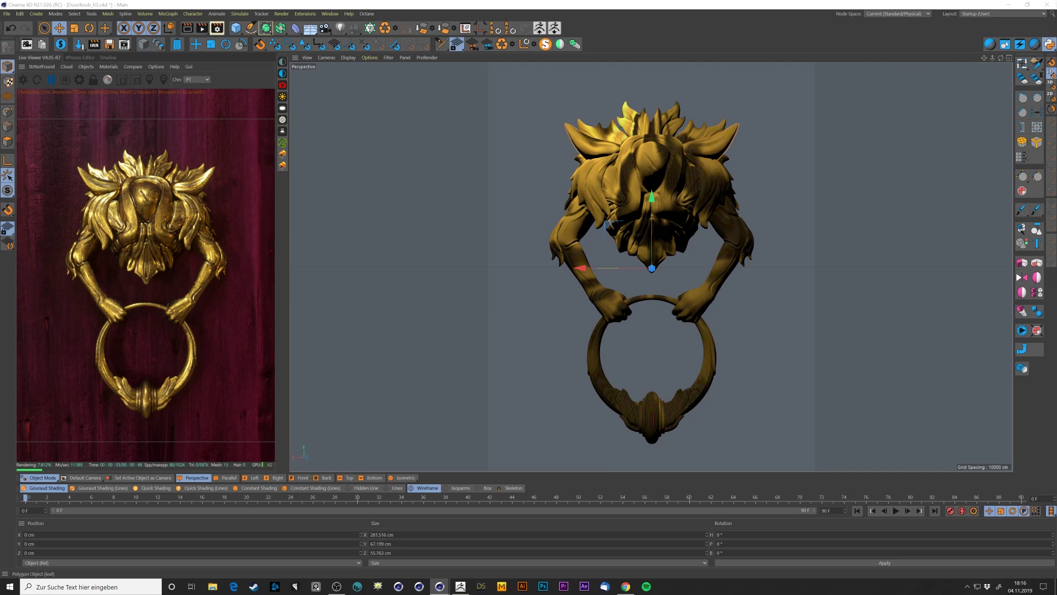
left_click(554, 32)
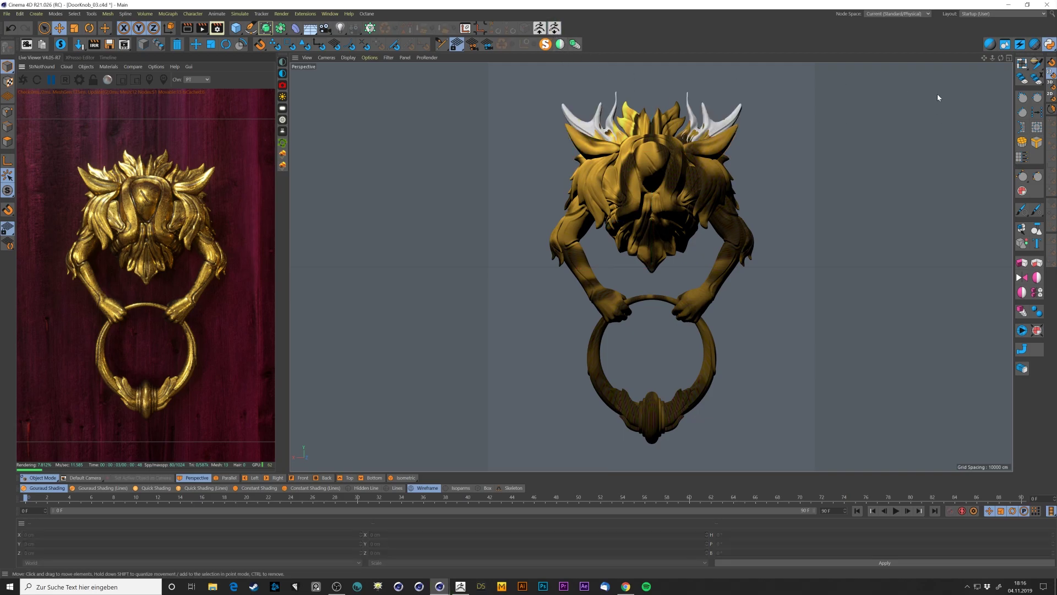